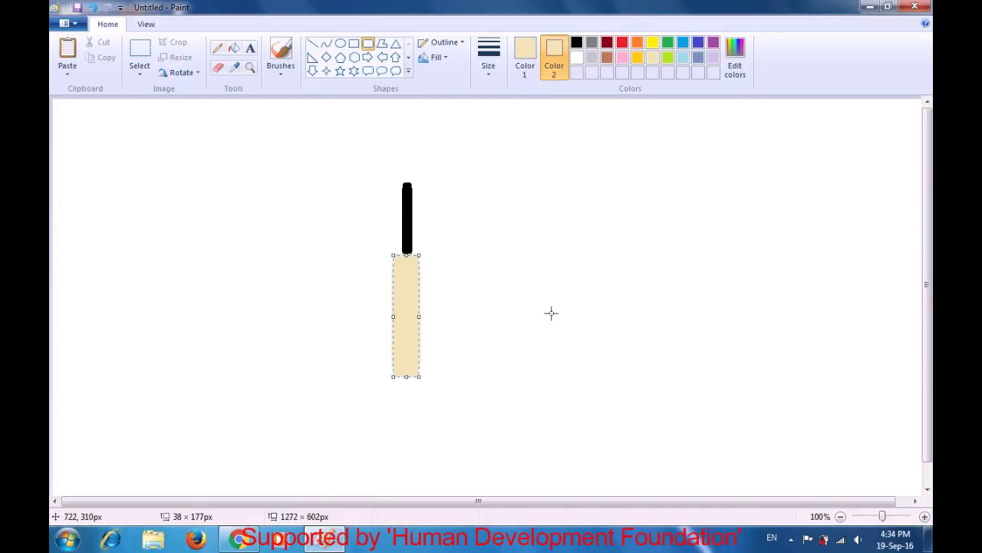
click(551, 313)
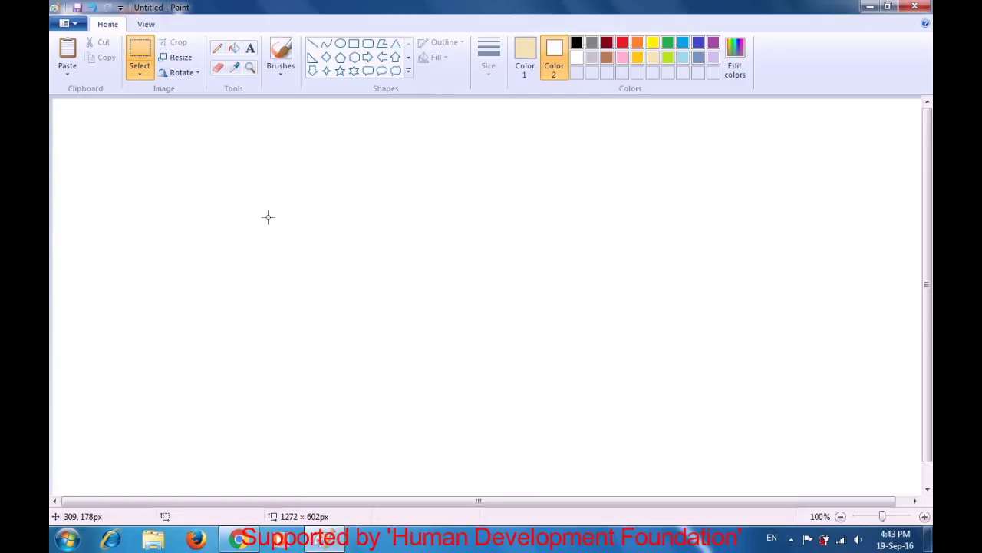
Draw a solid-filled ellipse about 188 × 221 px mid-canvas as the face, with Color 1 and Color 2 both dark red
click(342, 48)
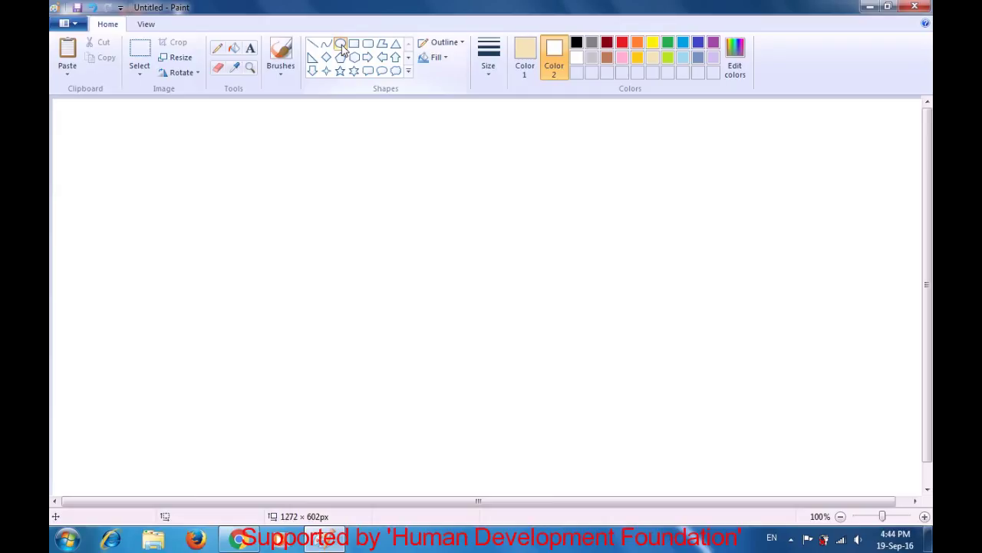
click(443, 64)
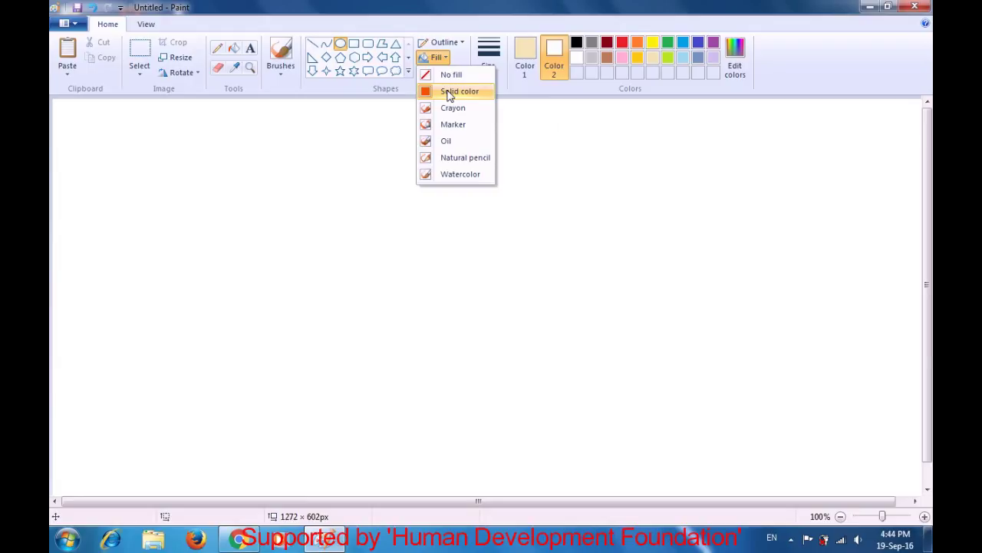
click(451, 92)
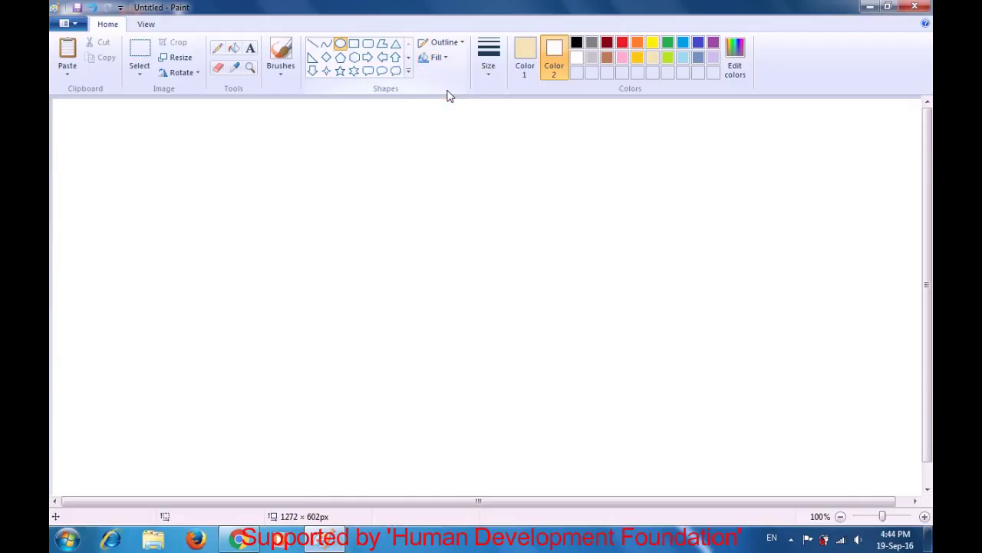
click(523, 62)
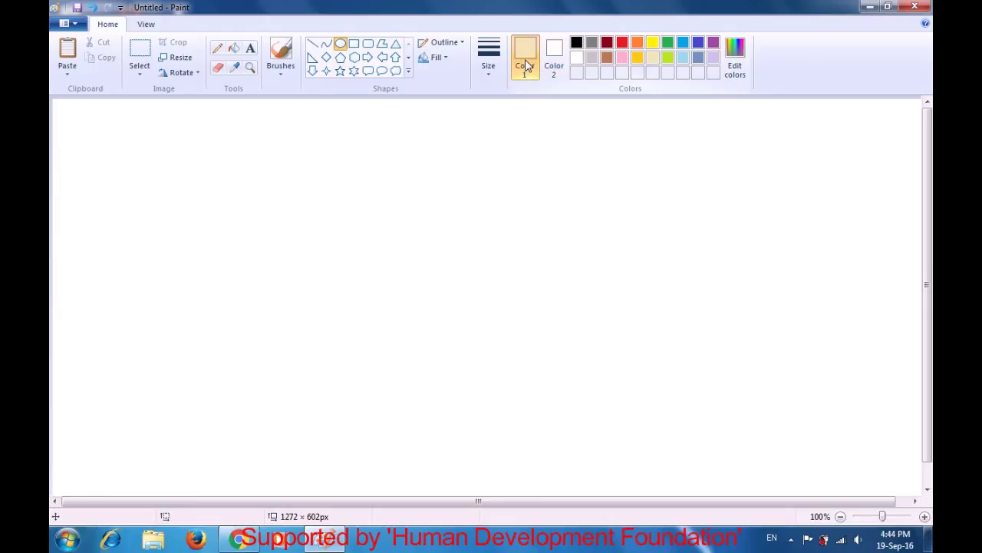
click(606, 47)
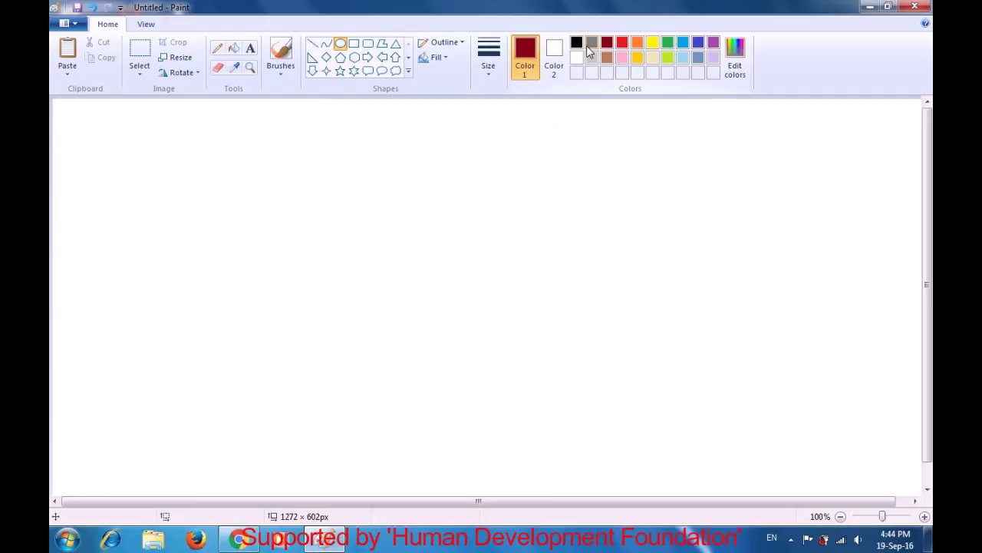
click(556, 55)
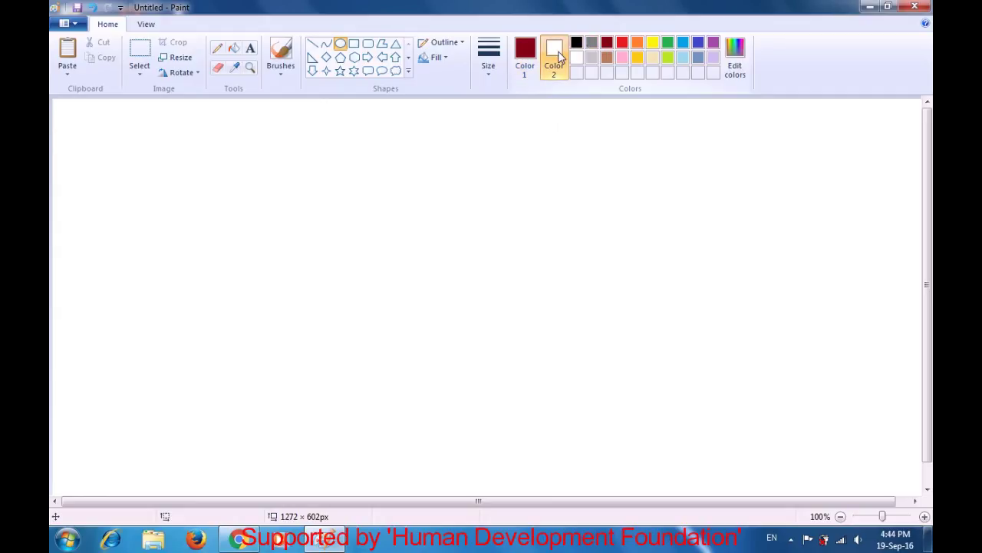
click(606, 43)
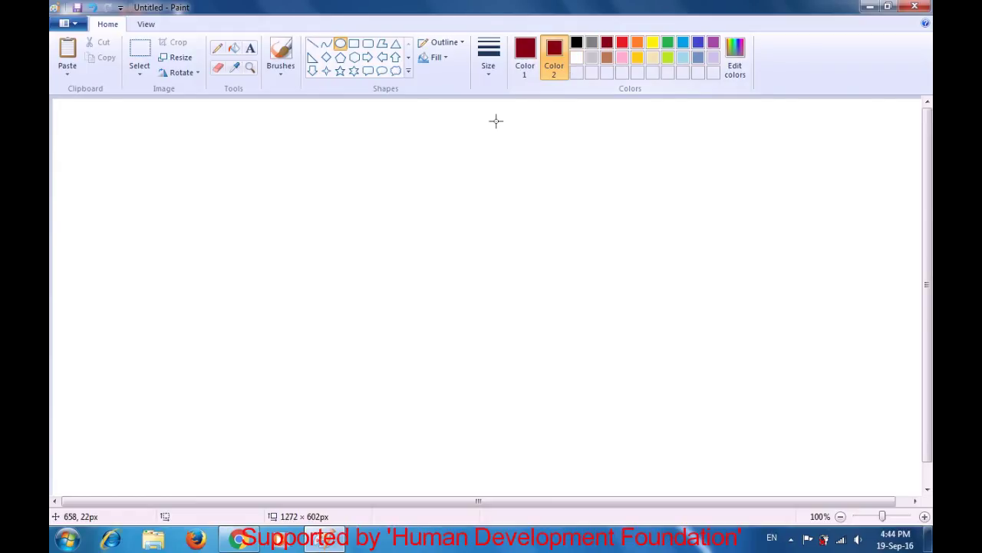
drag(363, 195, 494, 347)
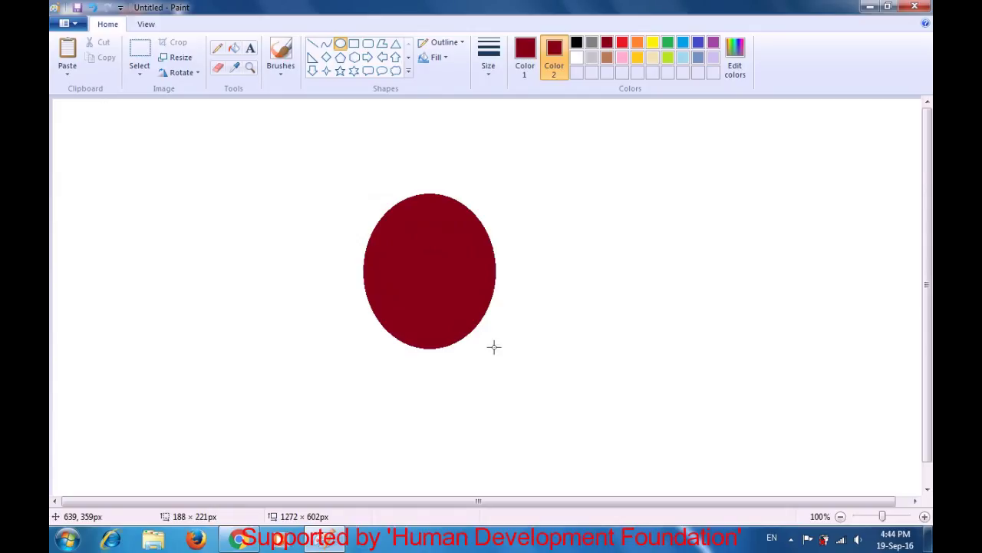
drag(493, 347, 493, 347)
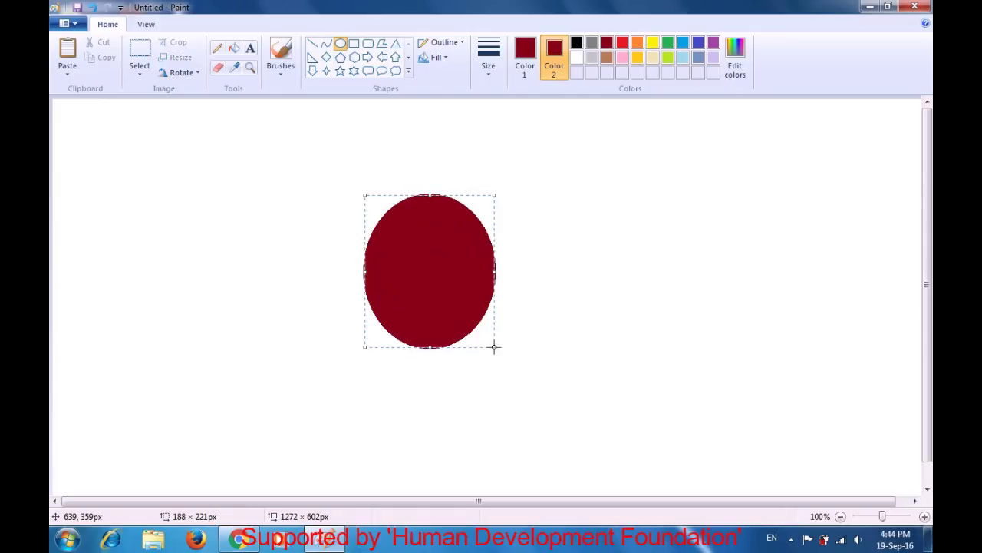
click(581, 322)
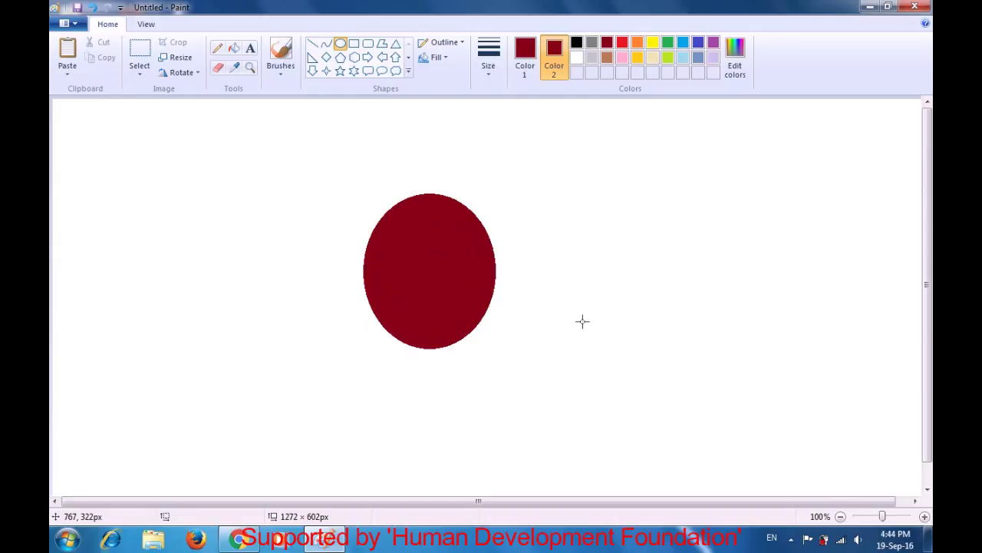
Draw a solid white circle about 27 × 29 px in the upper-left part of the face as an eye
click(528, 60)
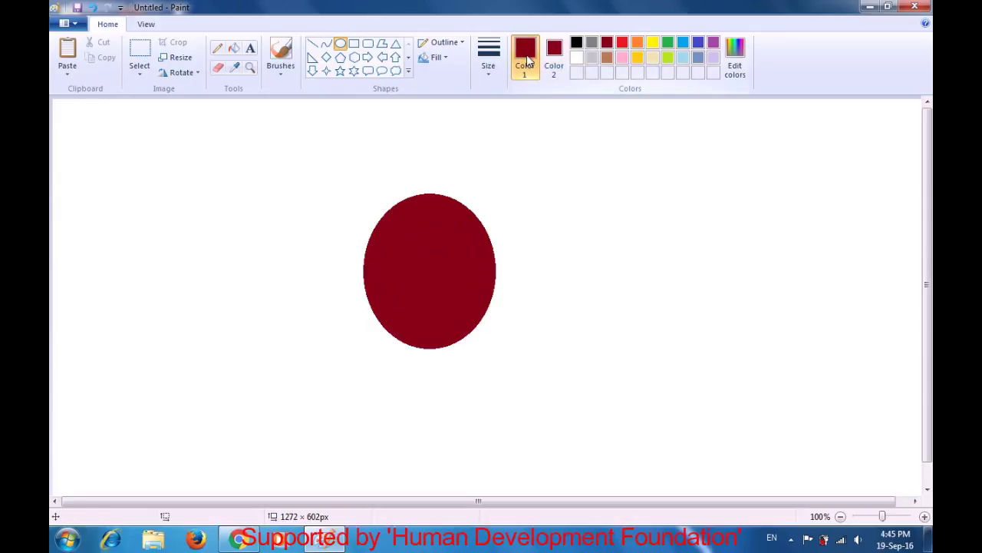
click(577, 59)
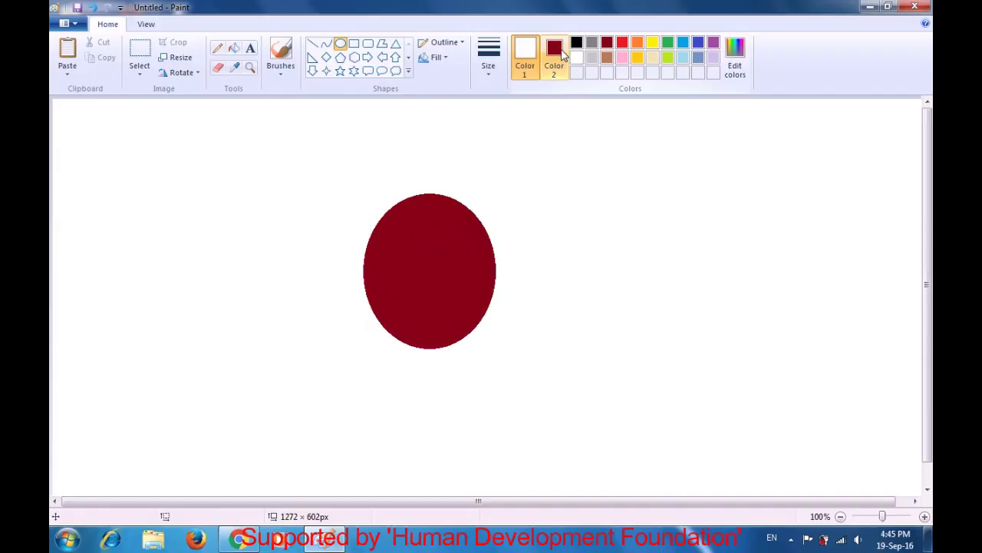
click(560, 52)
click(577, 60)
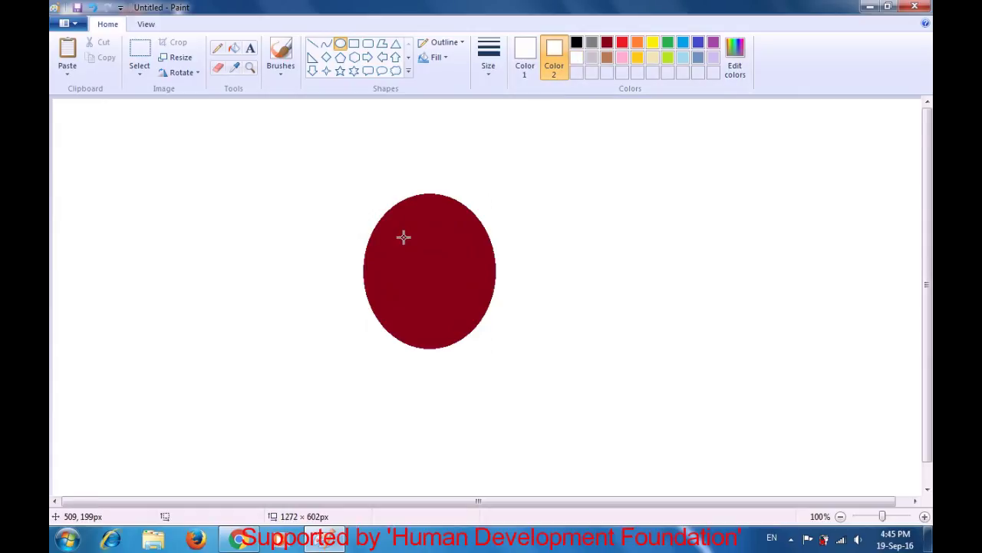
drag(399, 236, 418, 256)
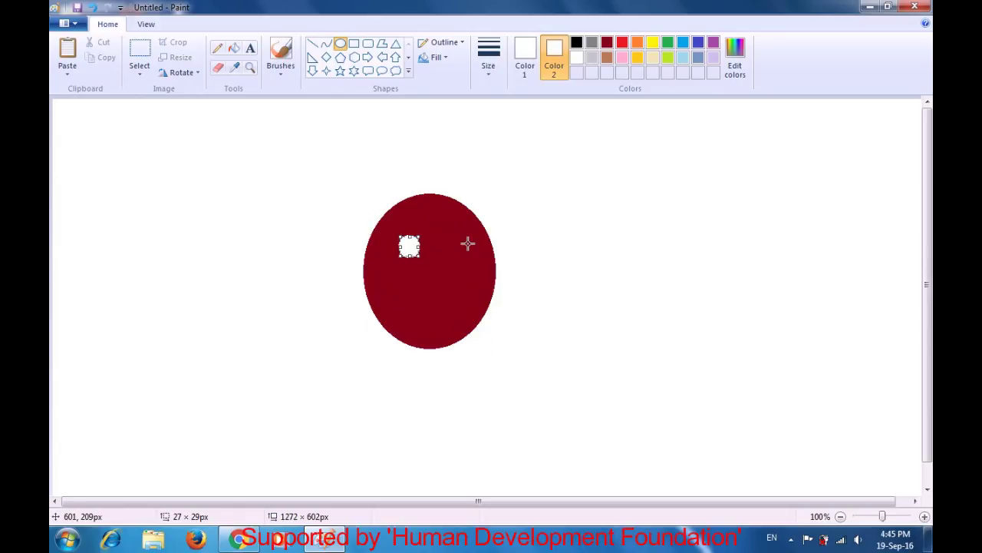
key(alt+h)
key(s)
key(e)
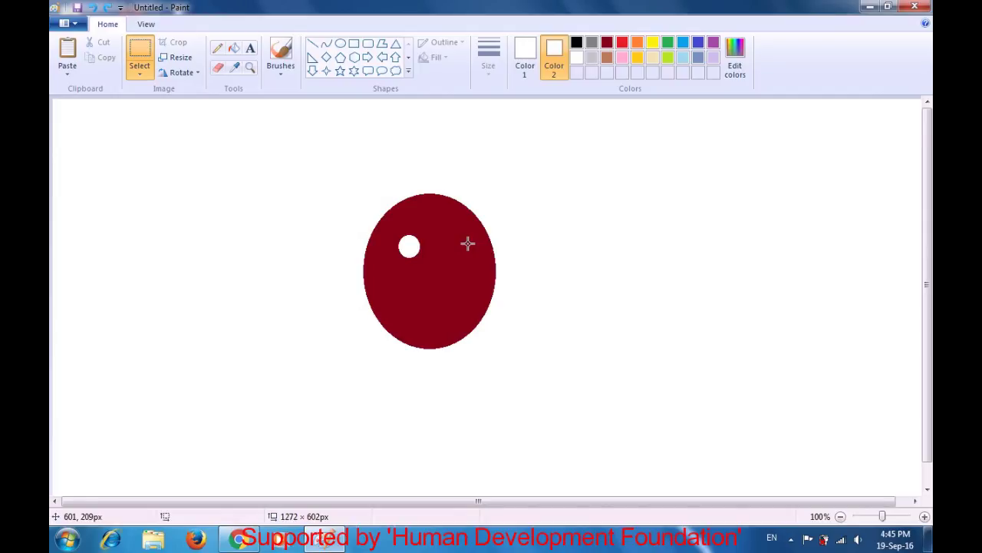
Draw a small solid-filled ellipse as the pupil inside the white eye, with Color 1 and Color 2 both black
click(528, 63)
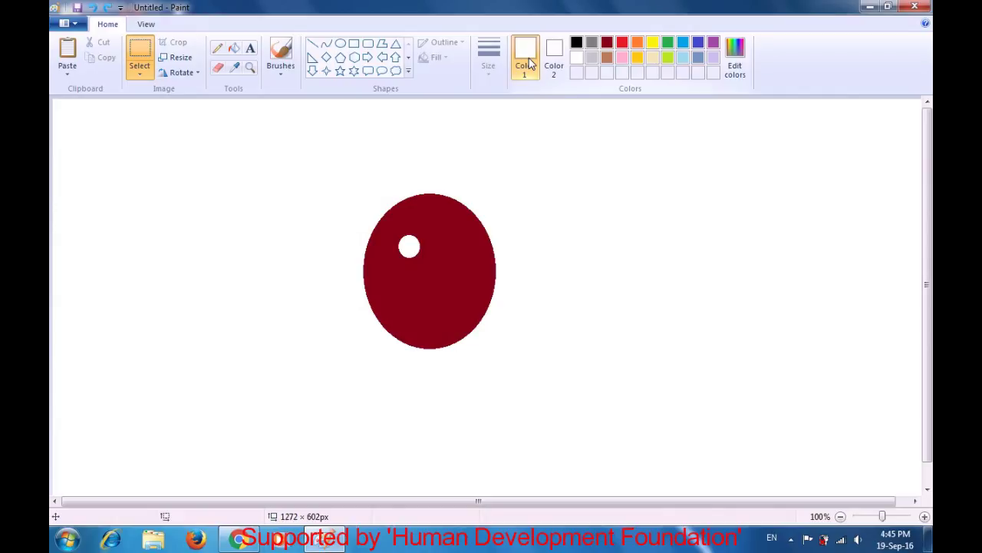
click(576, 44)
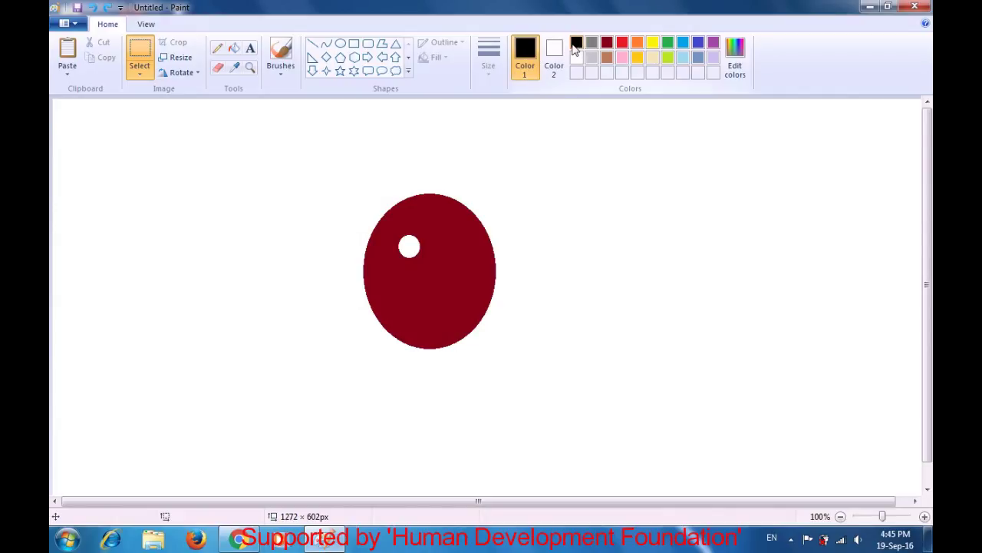
click(556, 54)
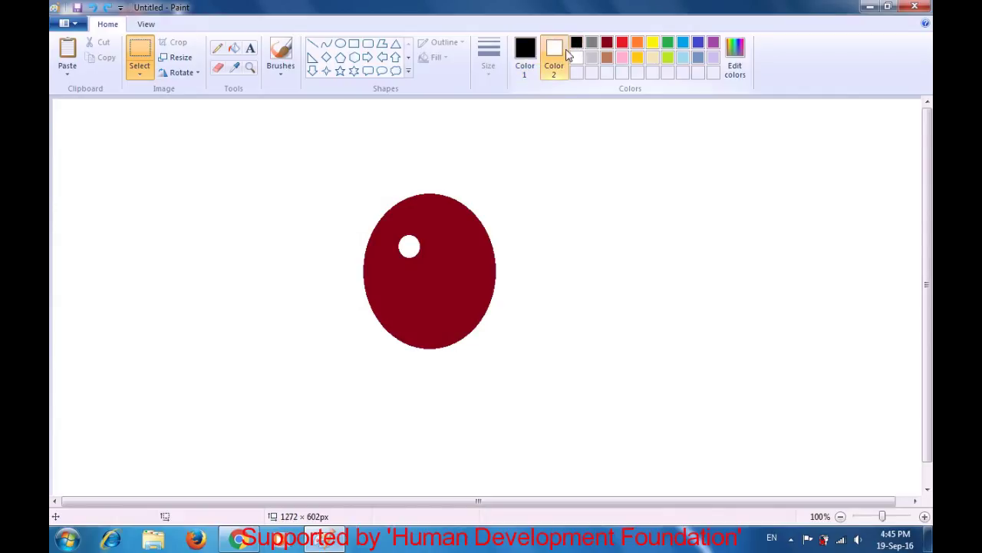
click(577, 46)
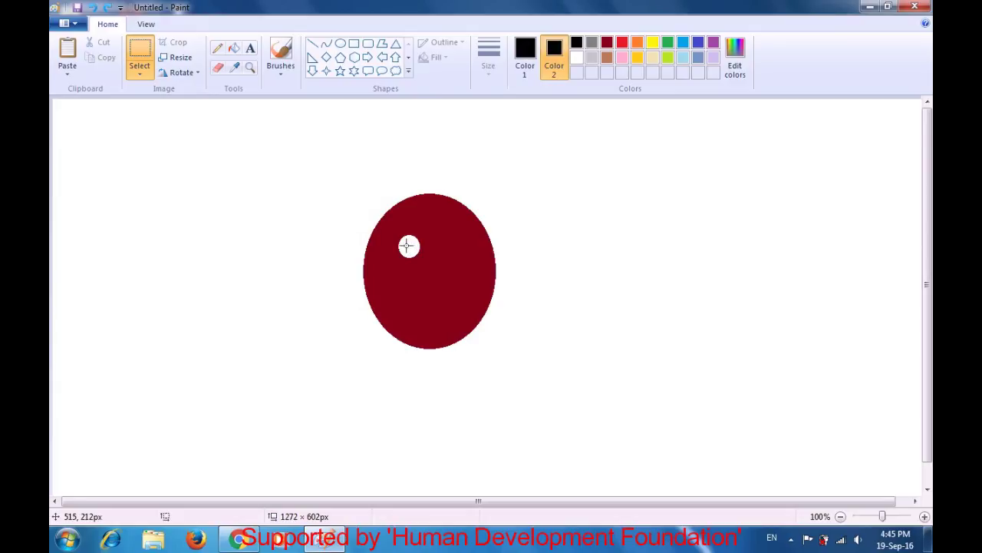
drag(403, 244, 412, 254)
click(443, 221)
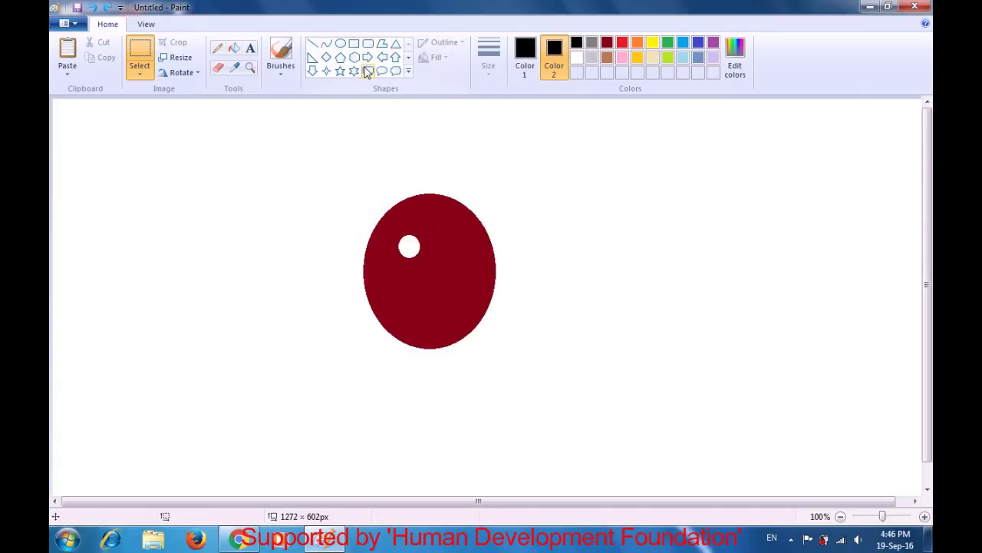
click(343, 48)
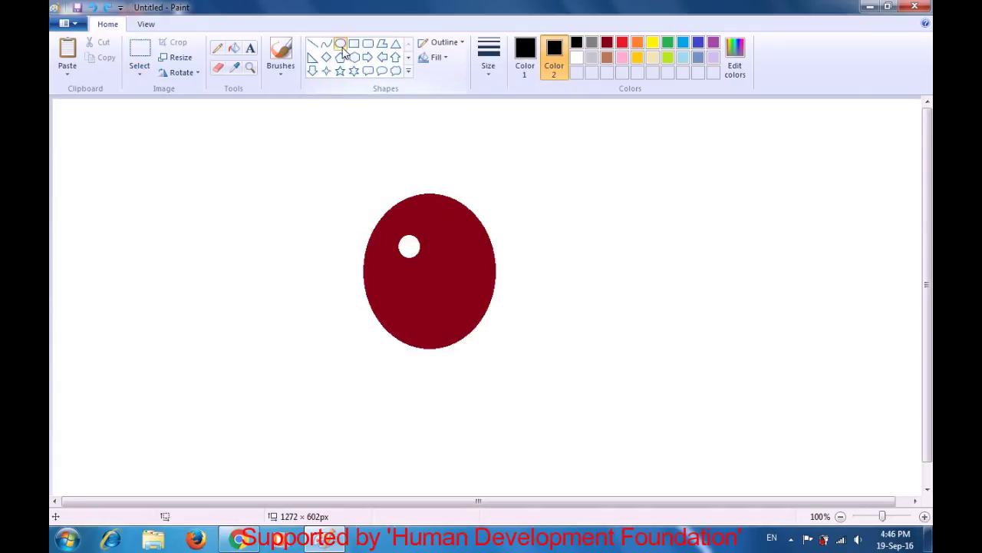
click(436, 57)
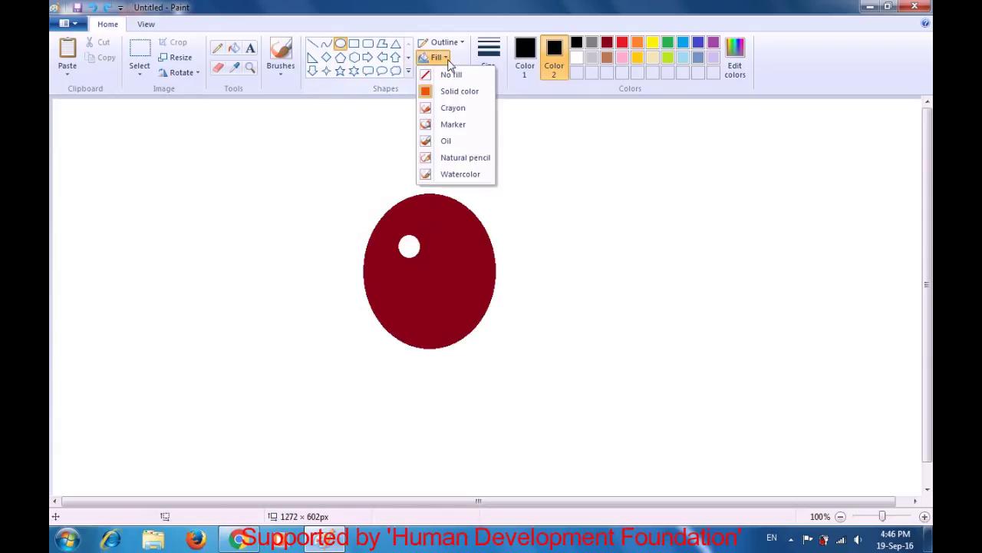
click(448, 96)
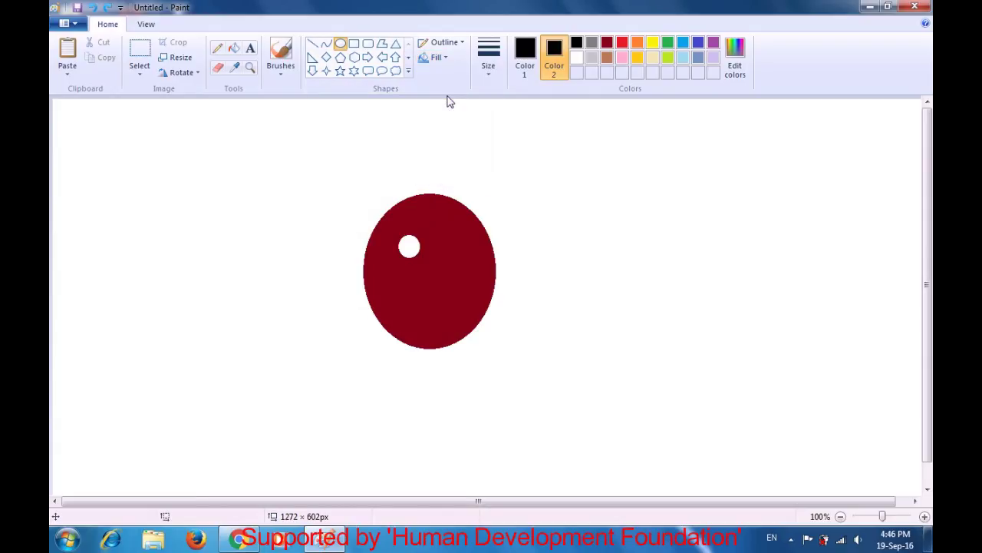
click(530, 66)
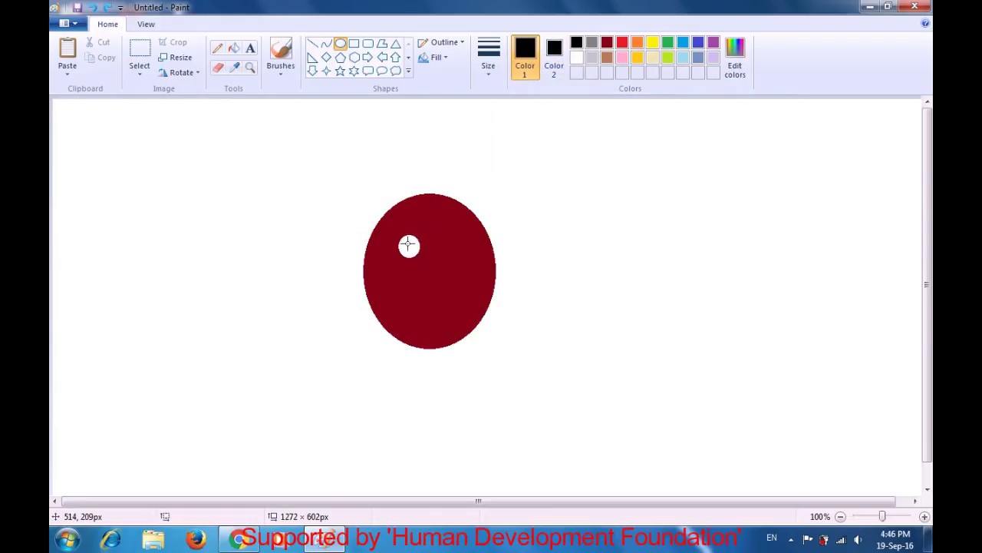
drag(406, 244, 414, 253)
click(439, 226)
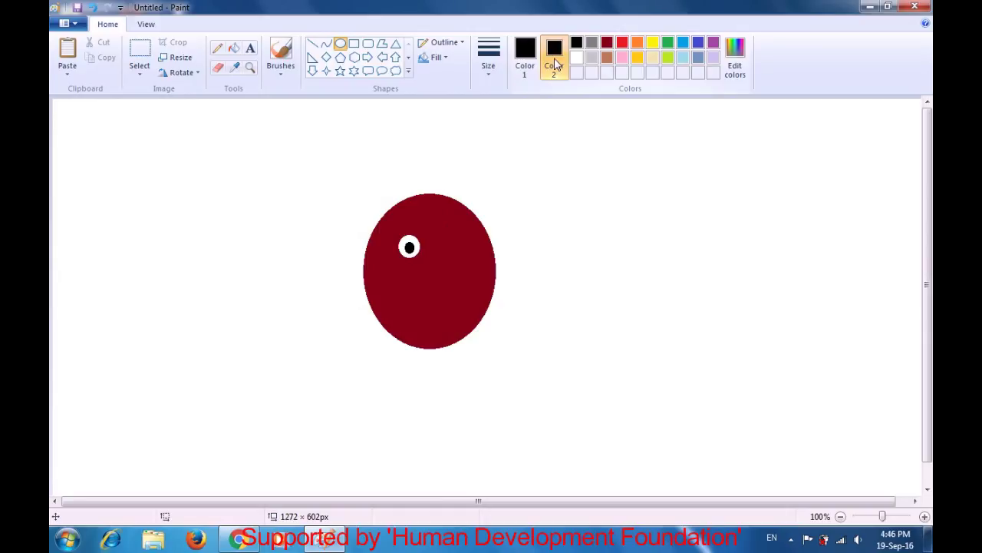
Set Color 2 to dark red and place a copy of the finished eye level with it on the face's right half
click(606, 44)
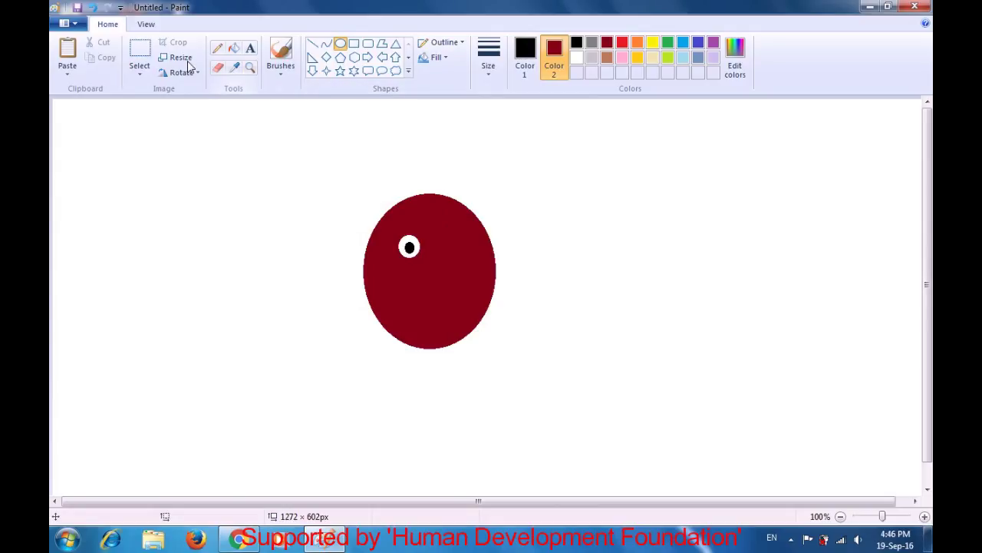
click(139, 55)
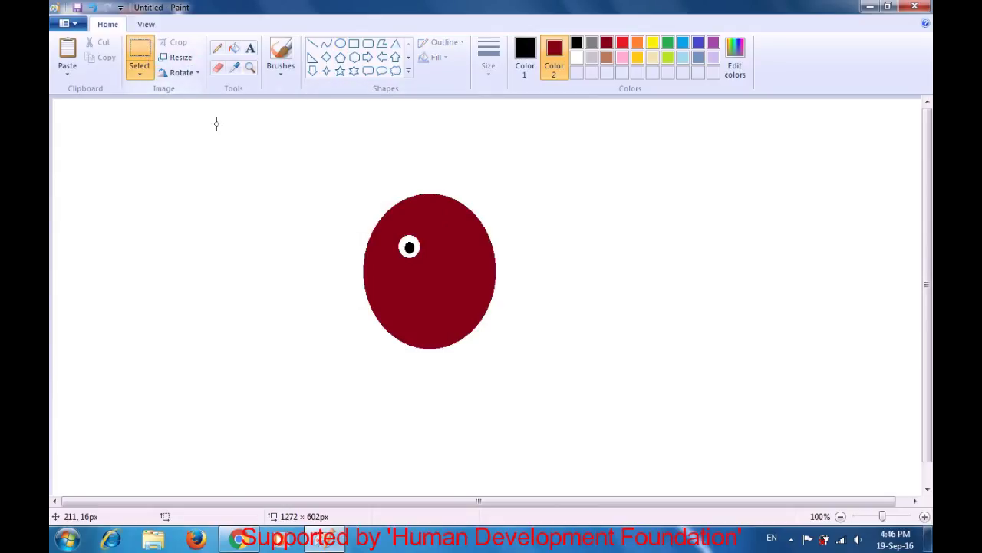
drag(390, 228, 427, 264)
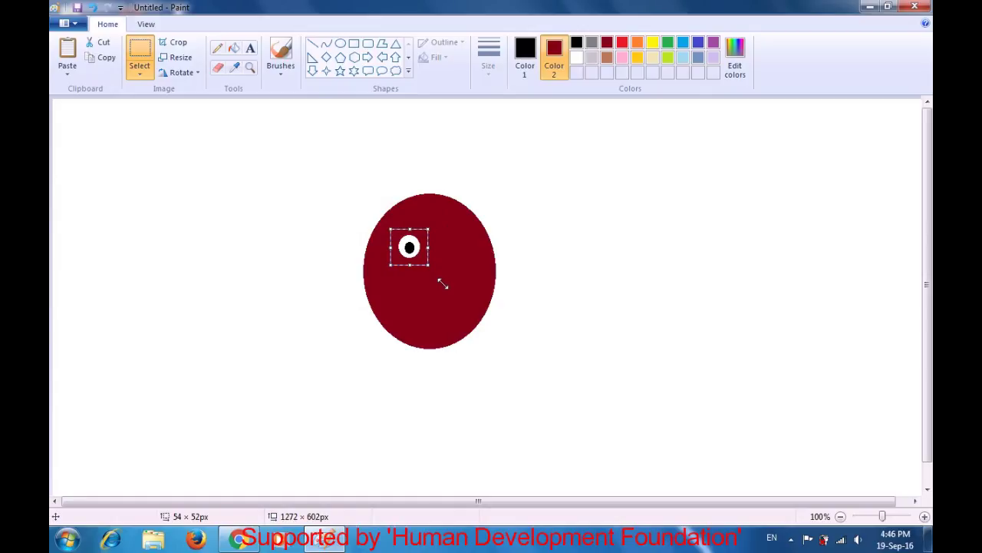
key(ctrl+c)
key(ctrl+v)
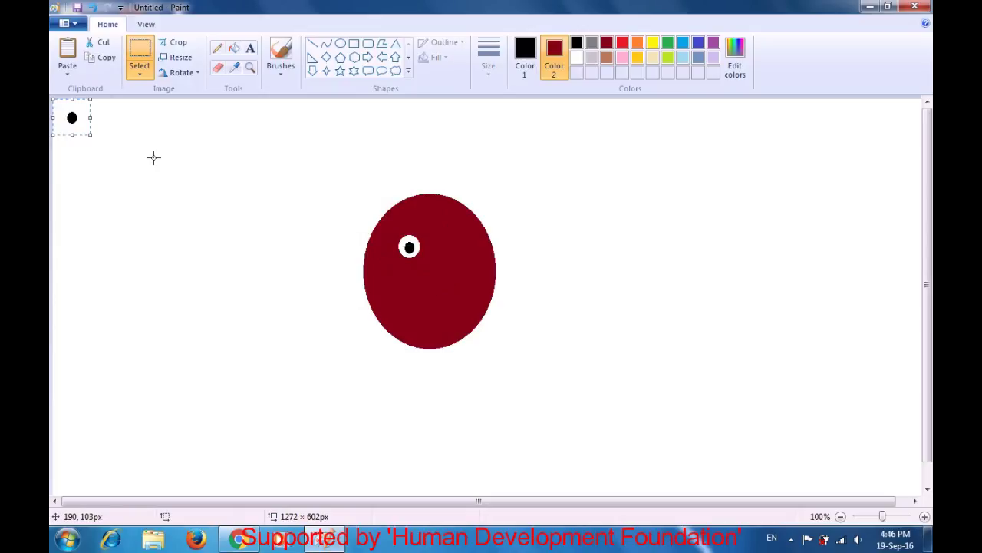
drag(72, 117, 452, 247)
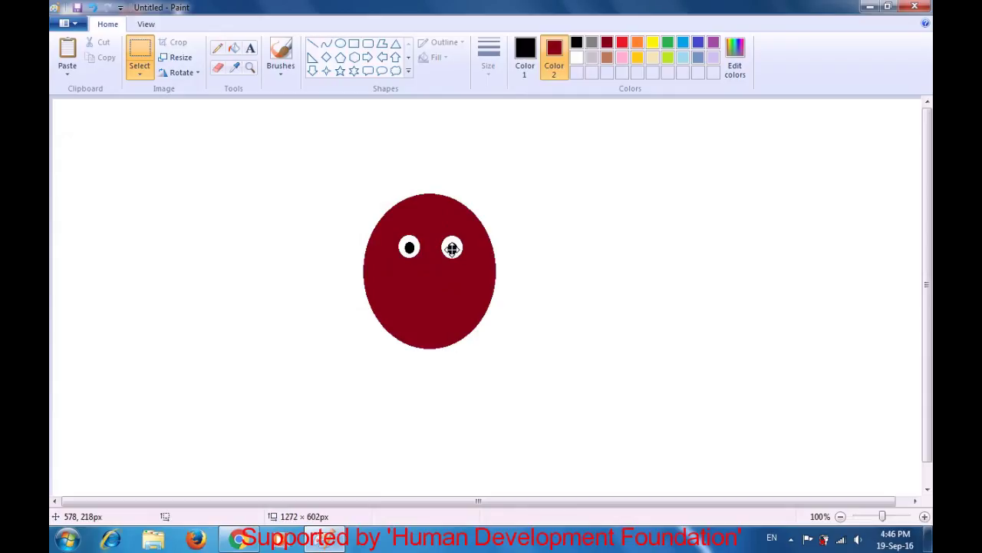
drag(452, 247, 452, 247)
click(608, 231)
Draw a black curved nose line about 21 × 48 px between and below the eyes, bent outward to the right near its lower end
click(326, 44)
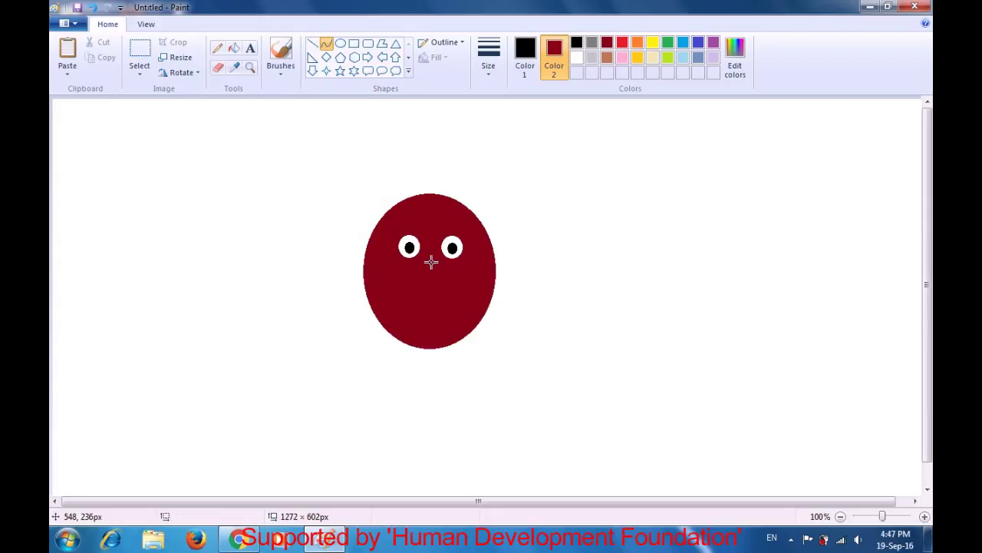
drag(430, 257, 429, 289)
drag(432, 278, 444, 286)
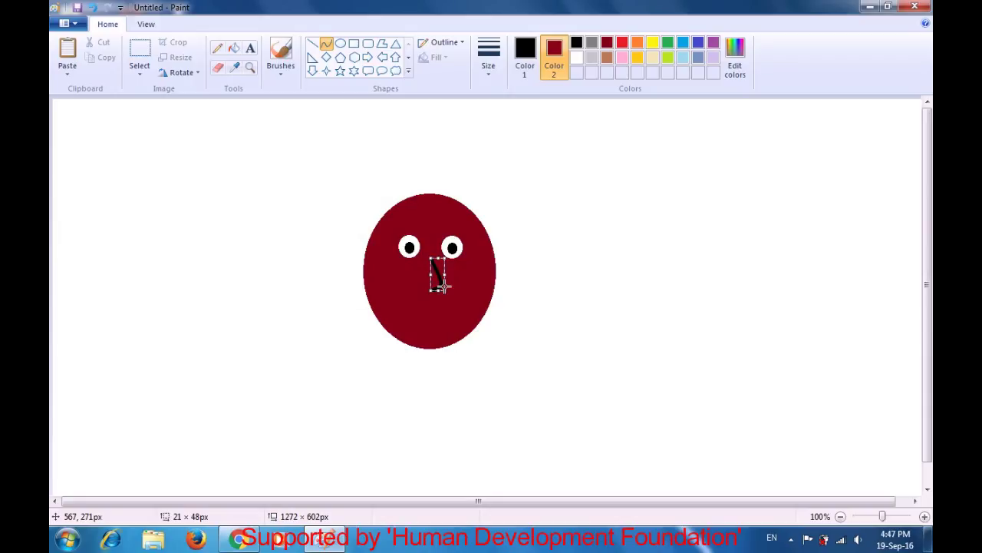
click(468, 278)
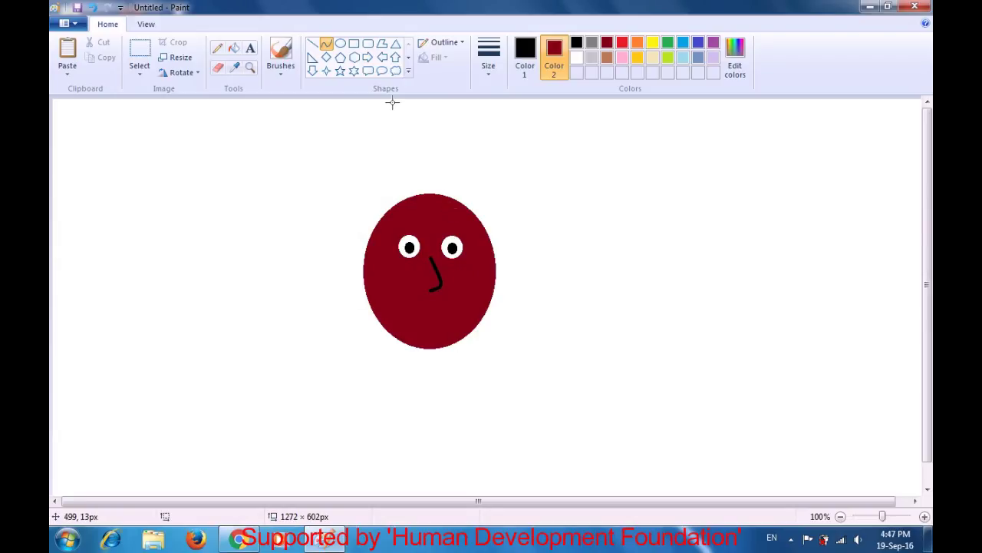
Set Color 1 to dark red and draw a narrow upright filled ellipse on each side of the head as ears
click(342, 45)
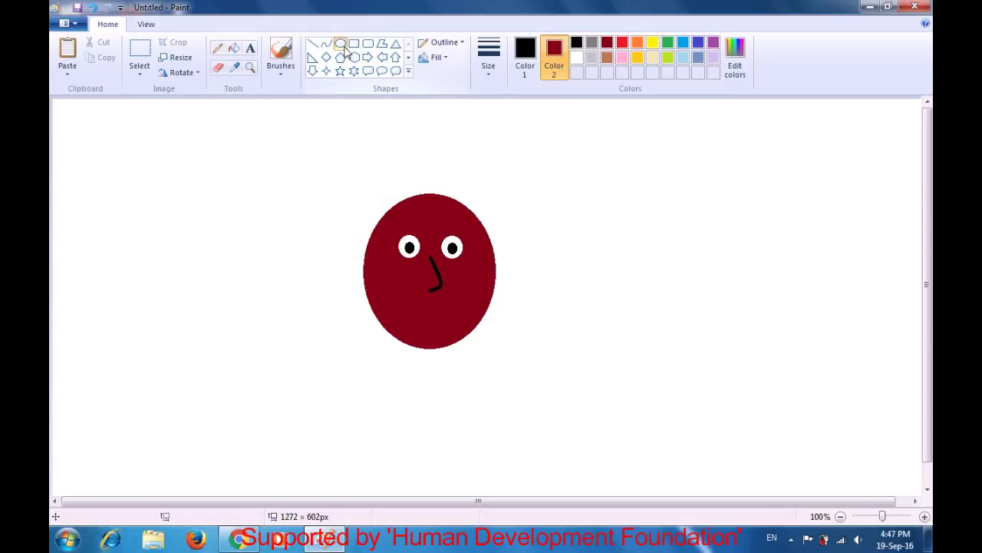
click(525, 61)
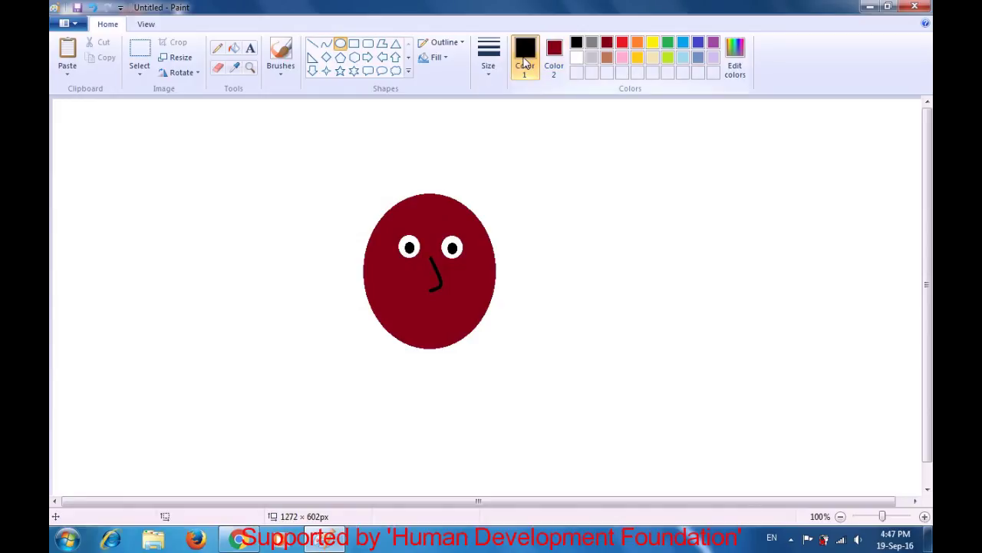
click(606, 42)
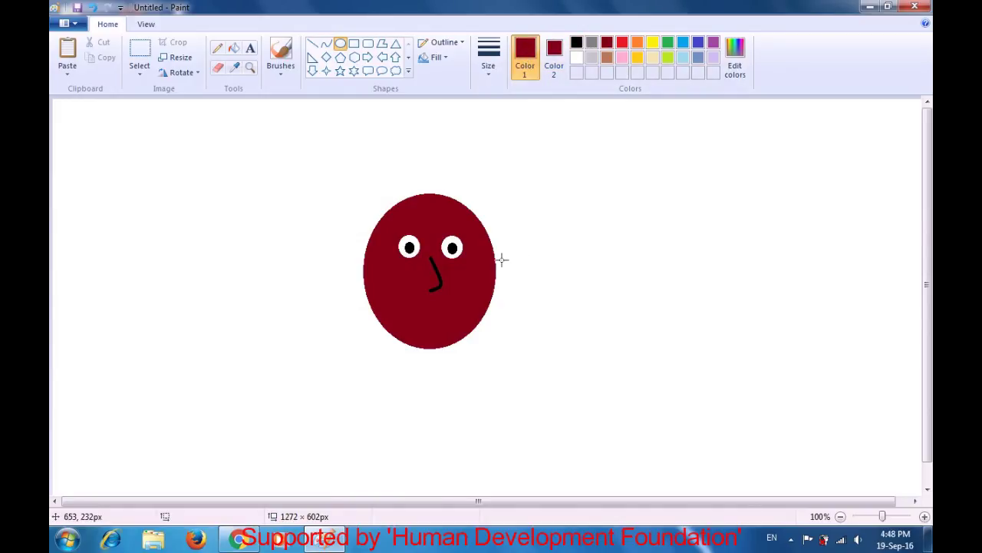
drag(491, 239, 502, 288)
click(566, 261)
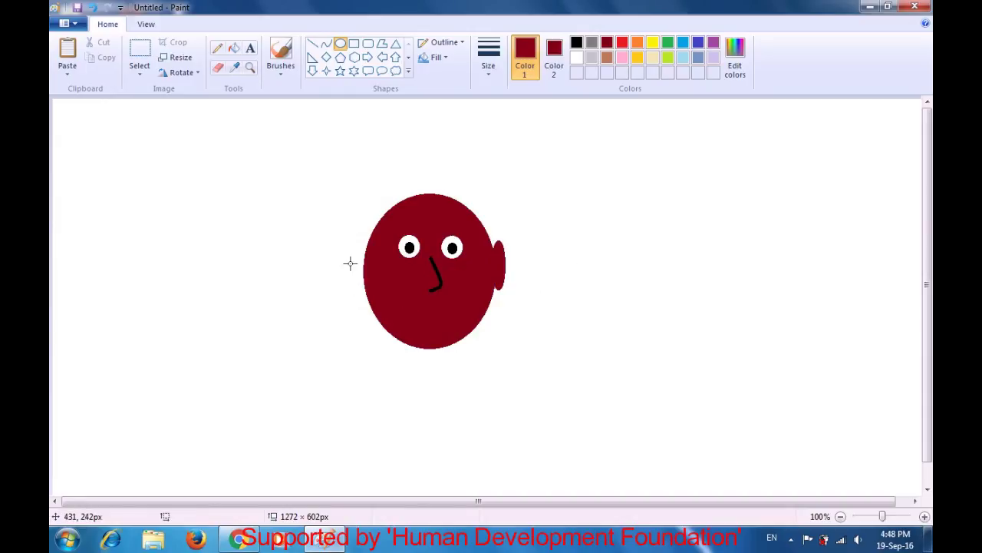
drag(350, 243, 369, 288)
click(355, 332)
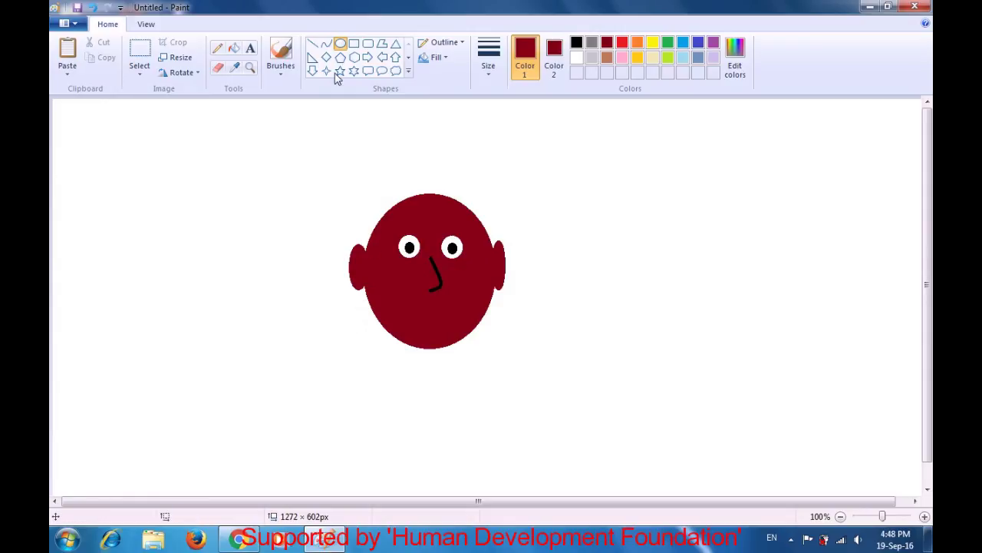
Draw a black vertical straight line inside each ear, the one in the right ear about 3 × 40 px
click(313, 45)
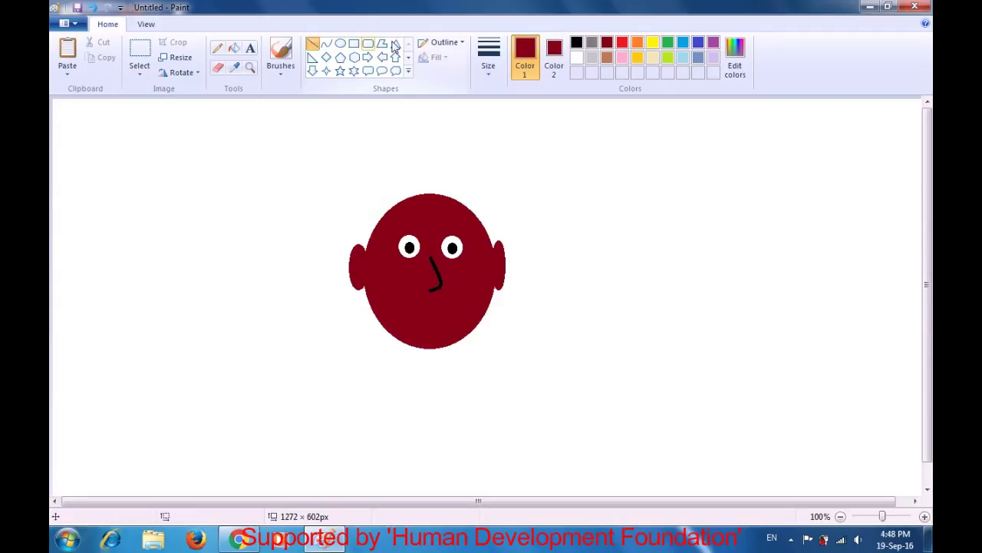
click(576, 42)
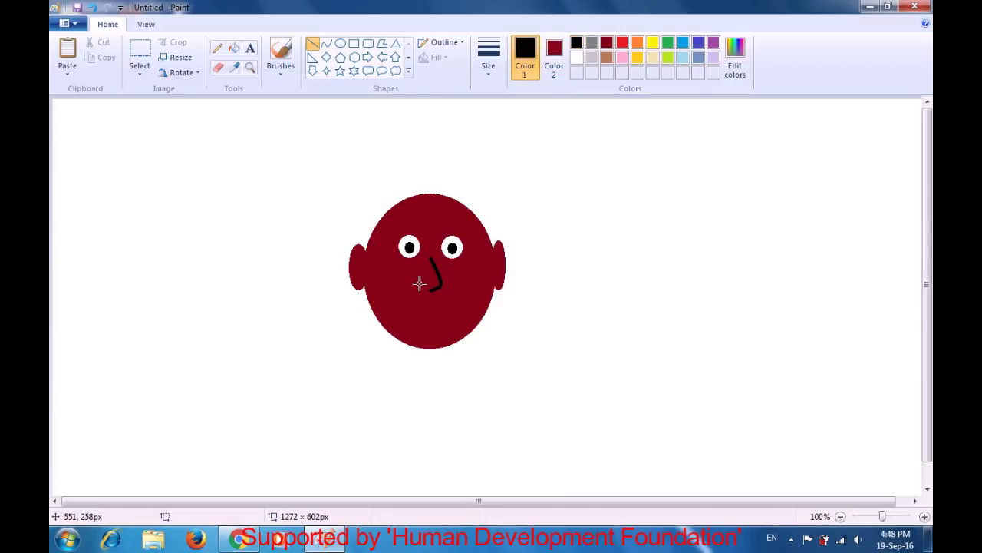
drag(358, 260, 357, 282)
click(535, 264)
drag(498, 246, 500, 277)
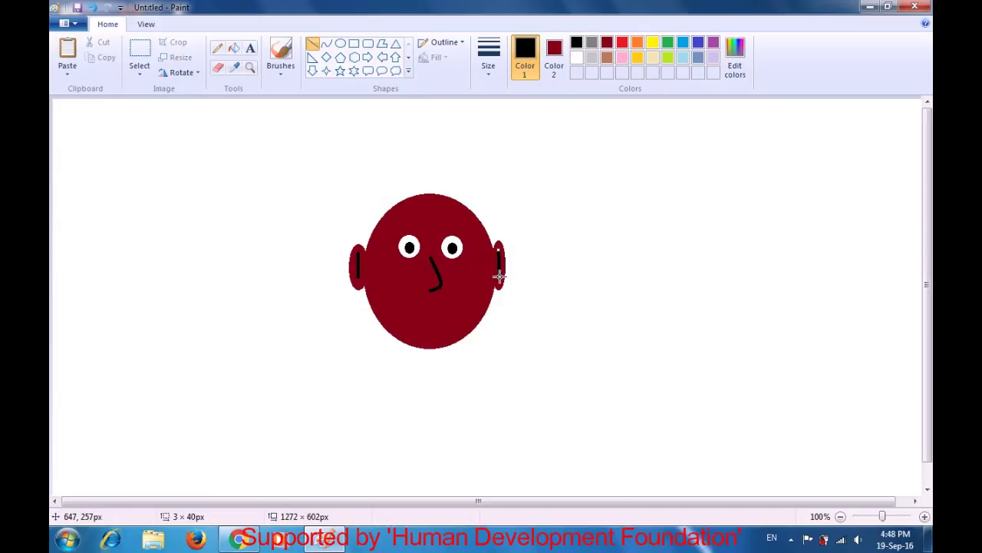
click(568, 255)
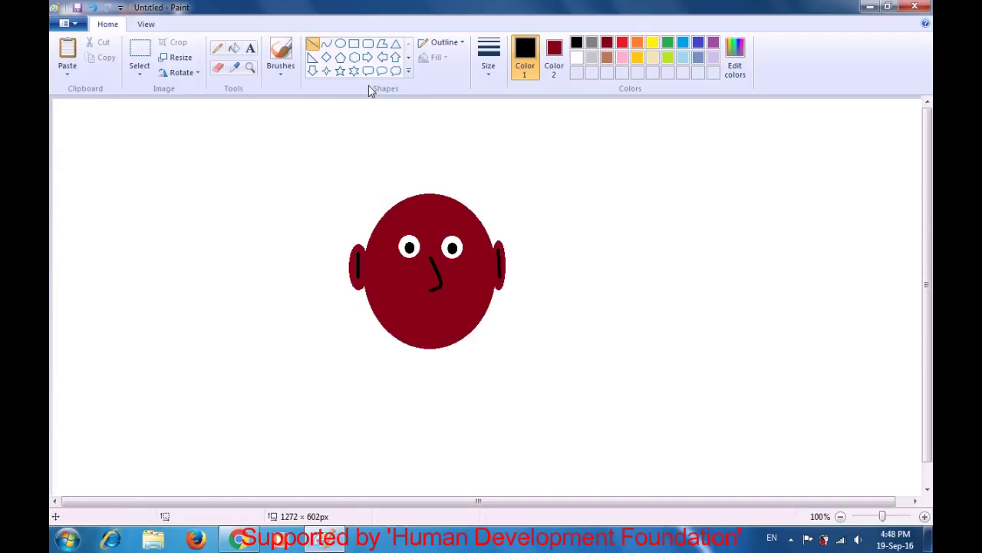
Draw a black smile curve about 68 × 32 px below the nose, bent downward in the middle
click(327, 44)
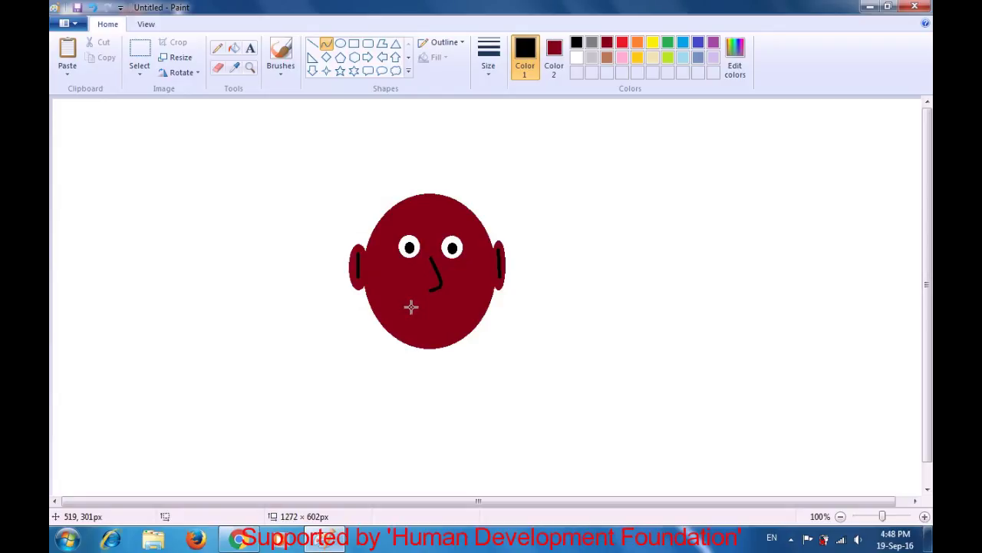
drag(411, 310, 459, 312)
drag(434, 312, 434, 328)
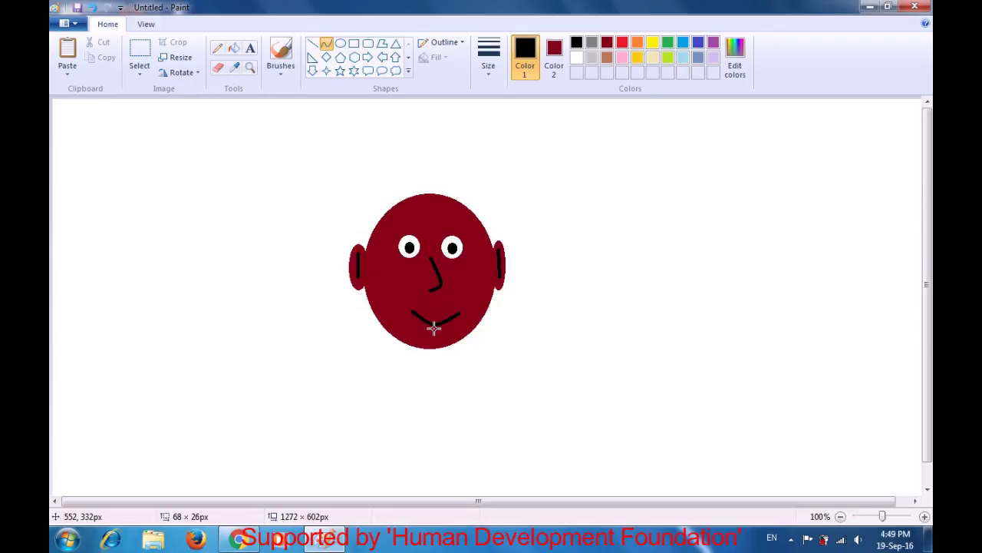
drag(434, 327, 433, 332)
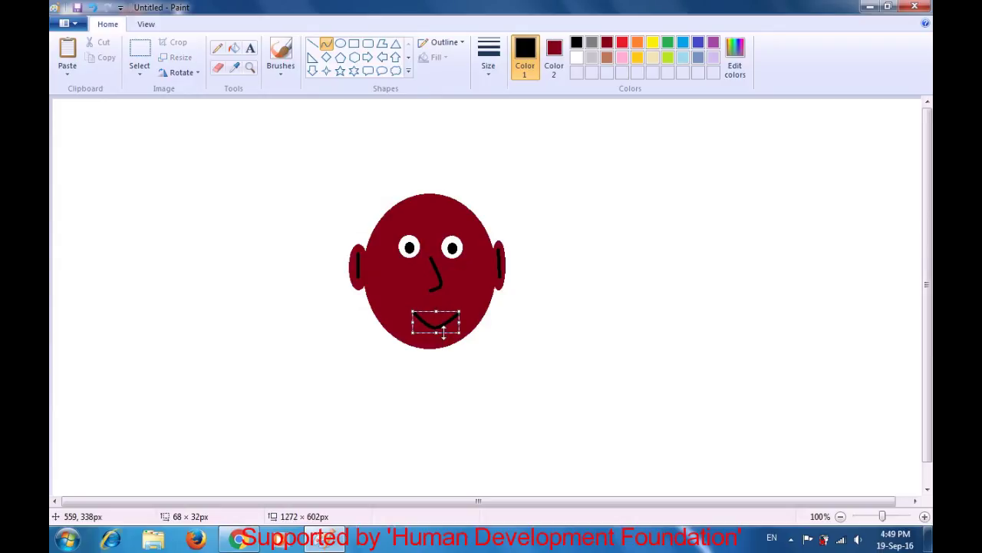
click(619, 339)
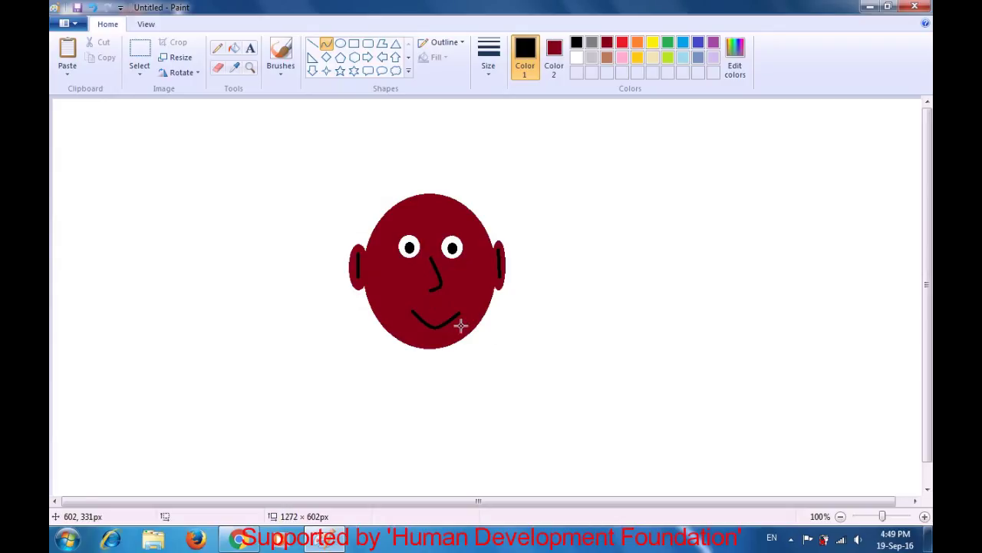
Close the mouth with a nearly flat black curve between the smile's ends and fill the enclosed area with red
drag(413, 311, 455, 317)
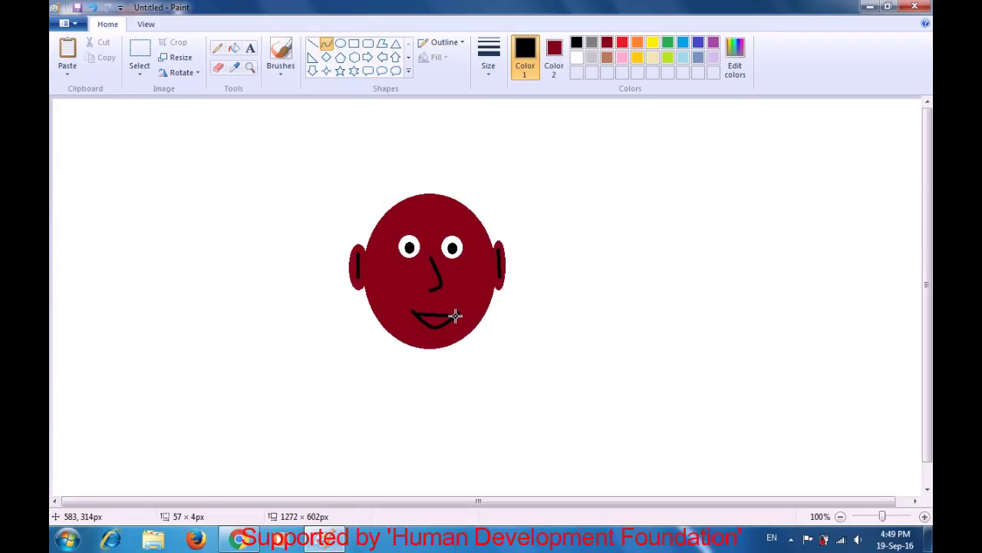
drag(455, 316, 455, 315)
key(Return)
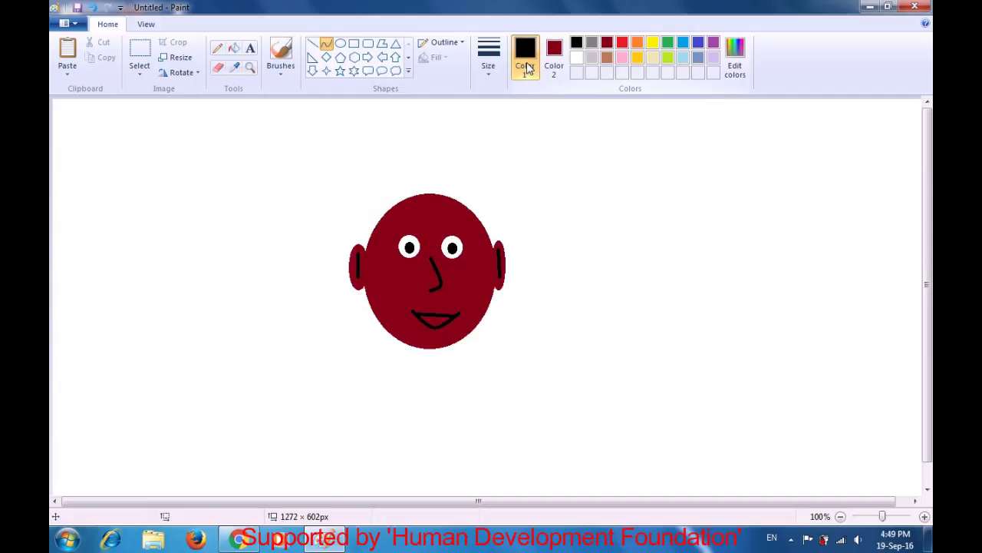
click(623, 44)
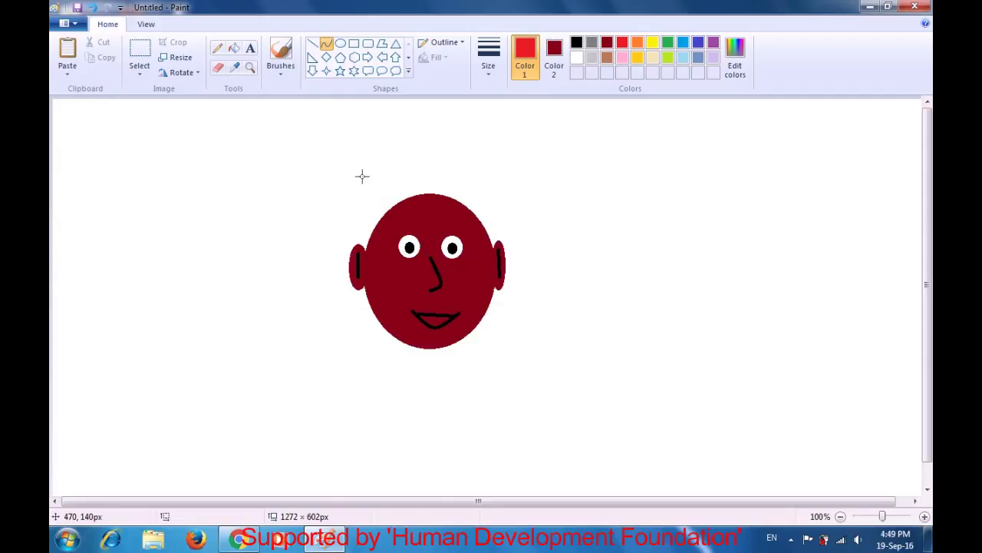
click(234, 49)
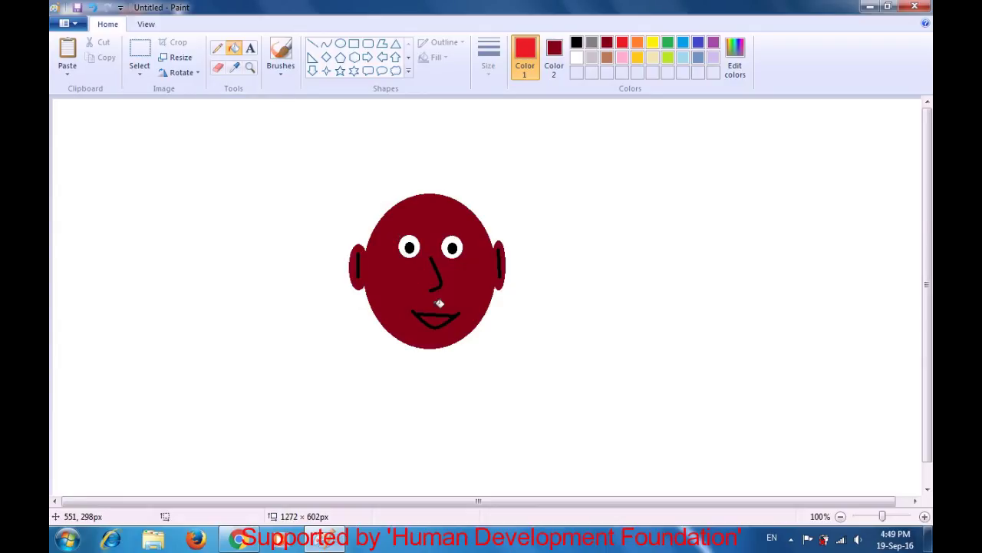
click(439, 319)
Spray black hair with the Airbrush from above the head's top centre along its upper-right edge
click(286, 73)
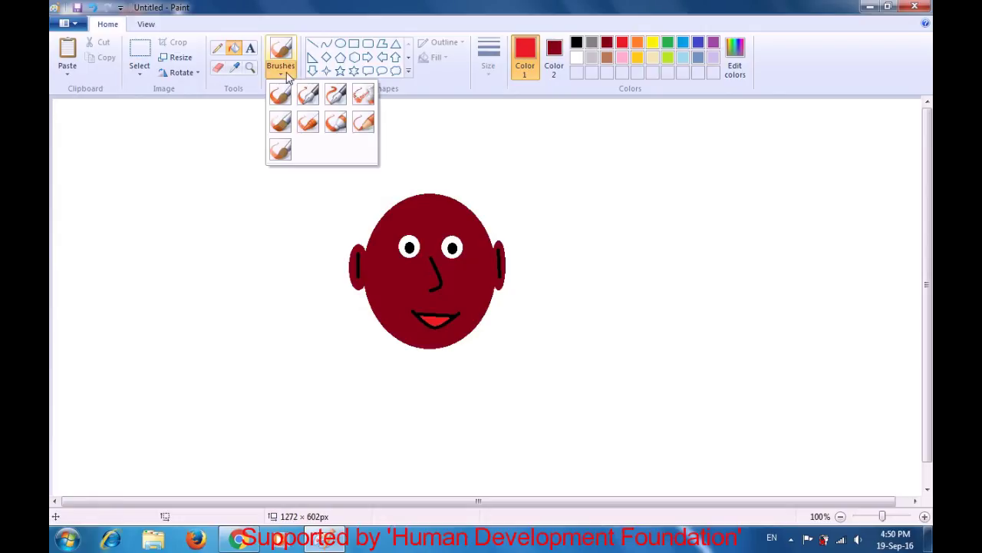
click(366, 100)
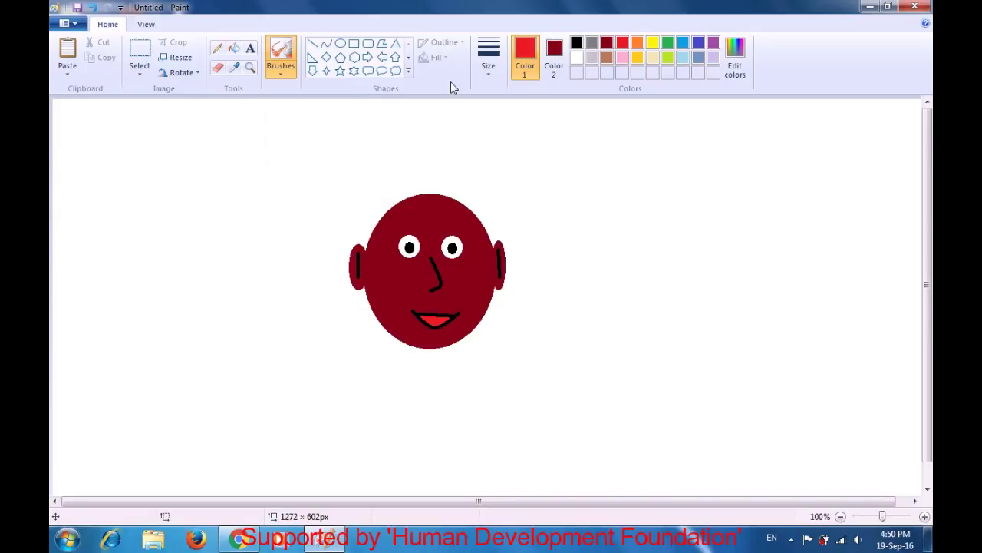
click(576, 42)
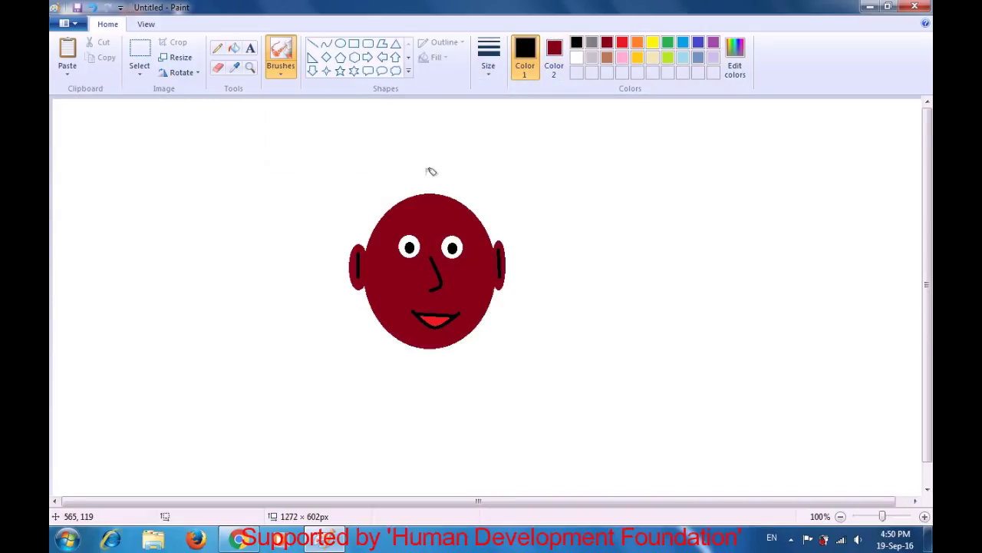
mouse_move(428, 168)
mouse_down()
mouse_move(486, 192)
mouse_move(510, 234)
mouse_move(490, 231)
mouse_move(498, 239)
mouse_move(492, 196)
mouse_move(475, 172)
mouse_move(442, 165)
mouse_move(372, 194)
mouse_move(367, 242)
mouse_move(379, 194)
mouse_move(400, 178)
mouse_move(410, 177)
mouse_move(388, 196)
mouse_move(377, 230)
mouse_move(416, 189)
mouse_move(455, 210)
mouse_move(489, 212)
mouse_move(488, 221)
mouse_move(468, 190)
mouse_move(465, 207)
mouse_move(448, 174)
mouse_move(394, 197)
mouse_move(368, 249)
mouse_move(357, 245)
mouse_move(374, 217)
mouse_move(442, 179)
mouse_move(460, 178)
mouse_move(460, 201)
mouse_move(483, 207)
mouse_move(496, 240)
mouse_move(468, 185)
mouse_move(452, 218)
mouse_move(442, 183)
mouse_move(423, 178)
mouse_move(408, 183)
mouse_move(379, 234)
mouse_move(442, 186)
mouse_move(412, 186)
mouse_move(427, 180)
mouse_move(396, 202)
mouse_move(457, 182)
mouse_move(489, 209)
mouse_move(452, 172)
mouse_move(383, 180)
mouse_move(384, 203)
mouse_move(428, 181)
mouse_move(435, 205)
mouse_move(461, 193)
mouse_move(466, 224)
mouse_move(498, 237)
mouse_move(506, 224)
mouse_move(509, 236)
mouse_move(471, 192)
mouse_move(442, 179)
mouse_move(382, 198)
mouse_move(372, 229)
mouse_move(419, 187)
mouse_move(380, 196)
mouse_move(419, 184)
mouse_move(464, 175)
mouse_move(476, 198)
mouse_up()
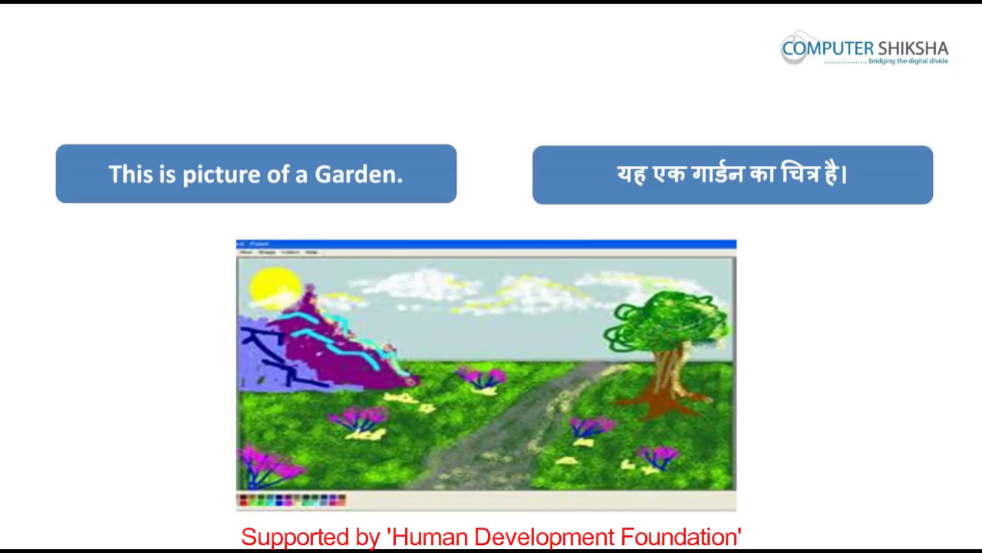